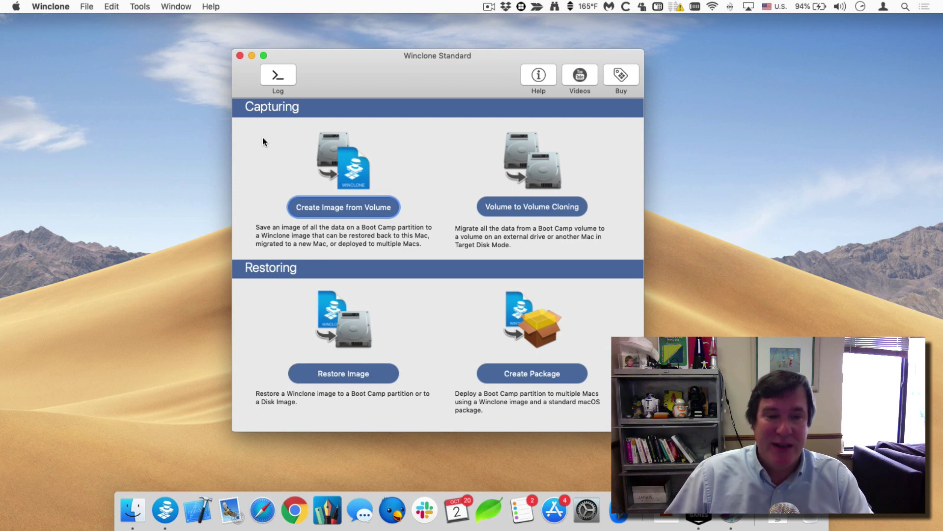
Step: Inspect the Windows volume's folders in a Finder Computer window, then close it
left_click(144, 501)
key("super+shift+c")
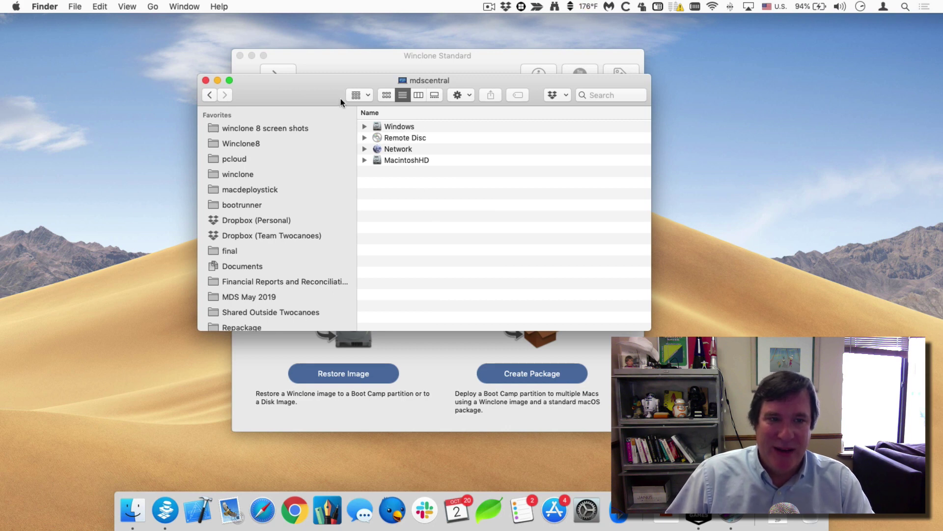
left_click(397, 162)
left_click(400, 127)
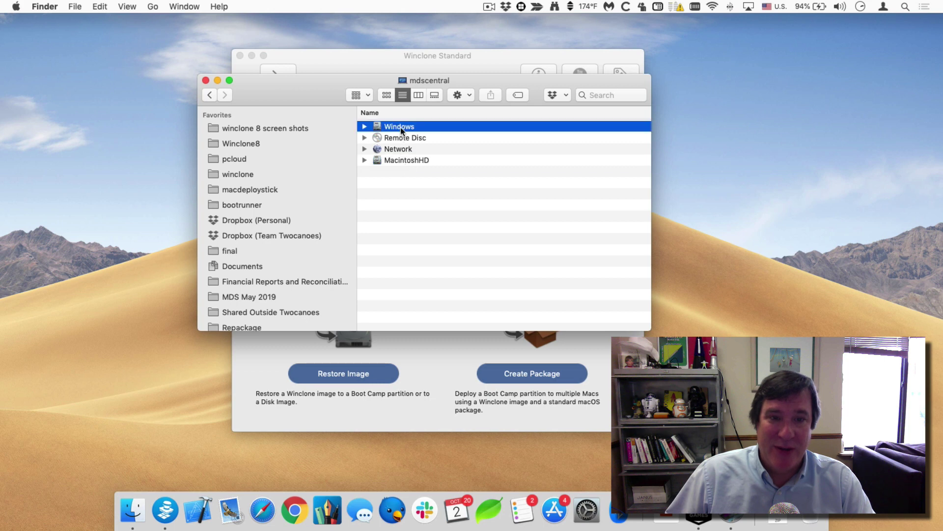
left_click(365, 126)
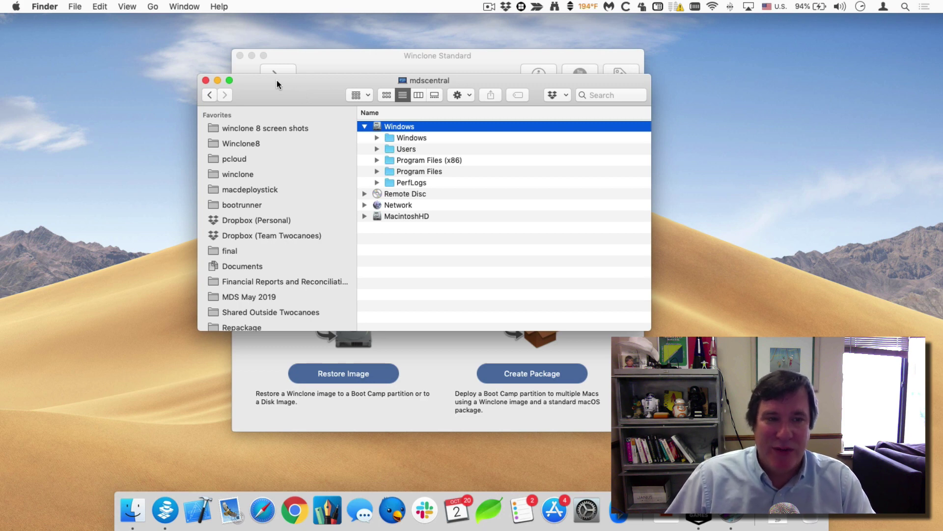
left_click_drag(276, 81, 288, 81)
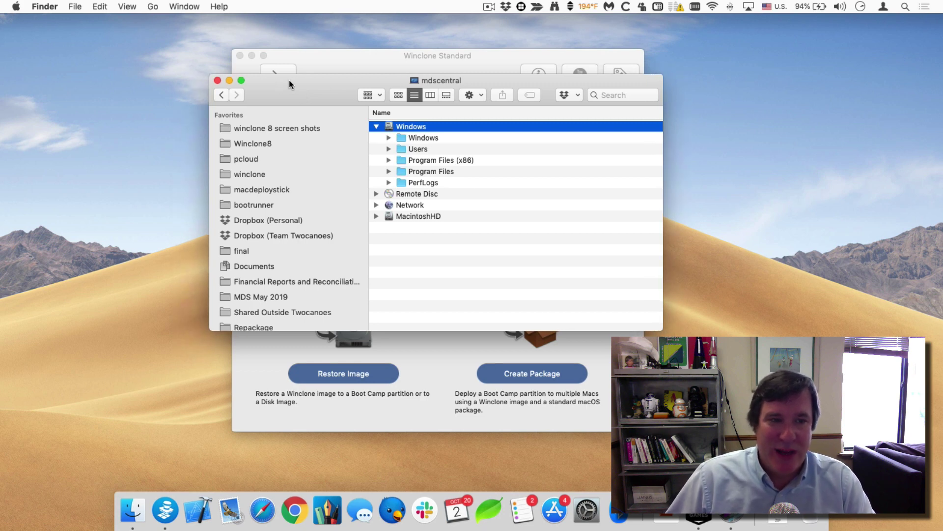
left_click(217, 80)
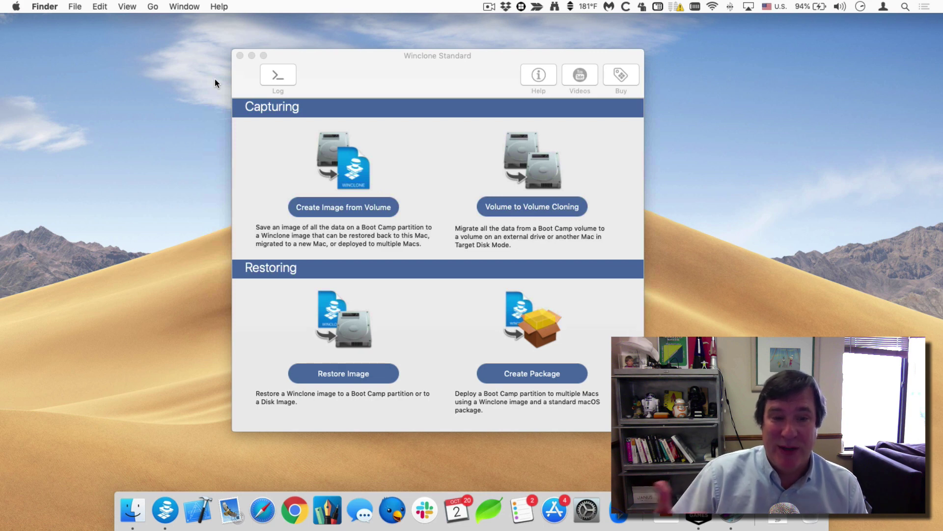
Step: In Winclone, start an image from the Windows volume and request saving it
left_click(432, 178)
left_click(365, 206)
left_click(442, 270)
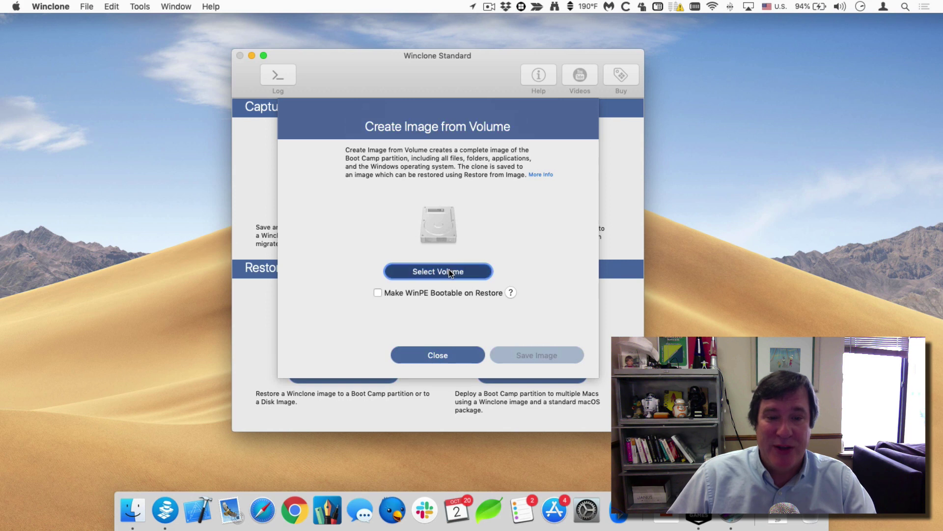
left_click(438, 329)
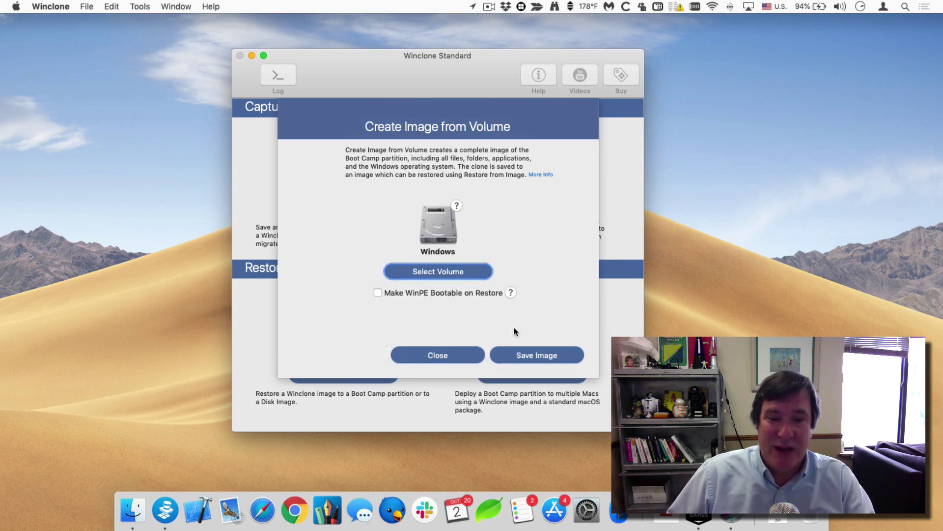
left_click(528, 354)
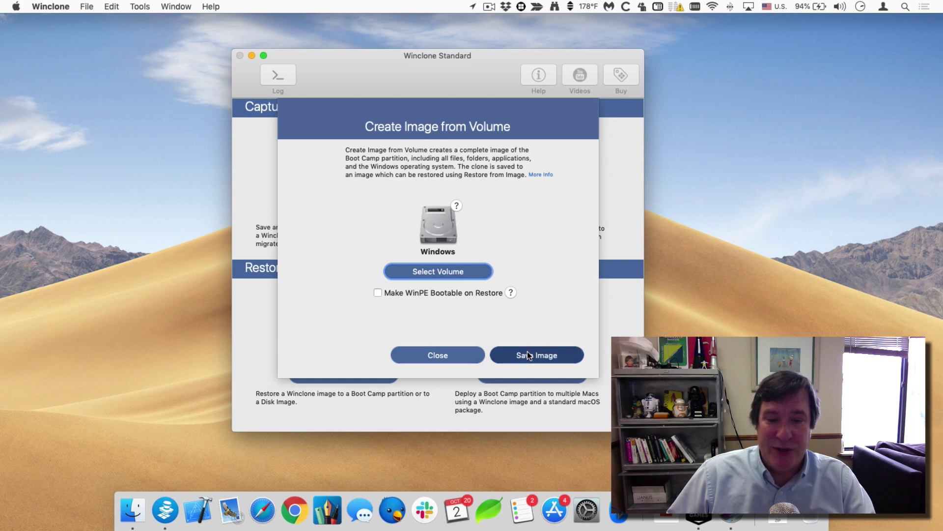
Step: Save the Windows volume image as 'Windows10Transfer' to the Desktop
left_click(574, 201)
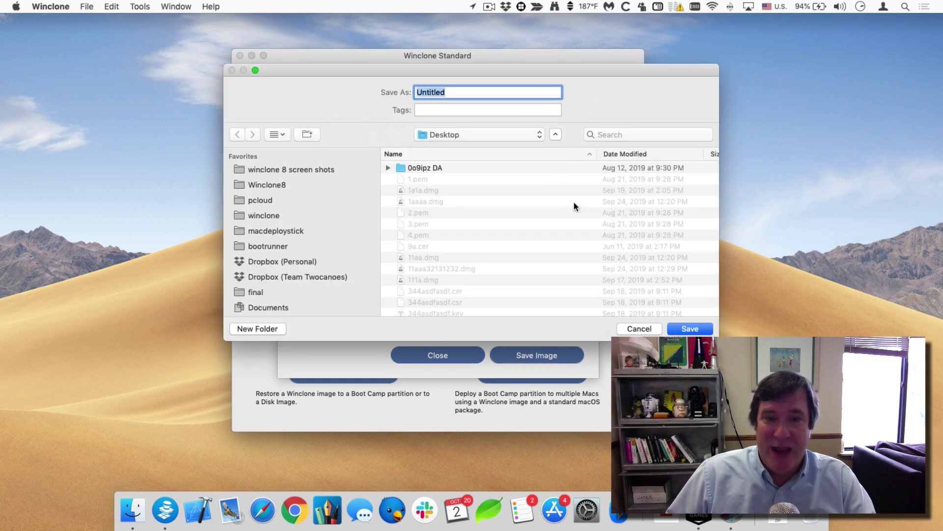
type("Win")
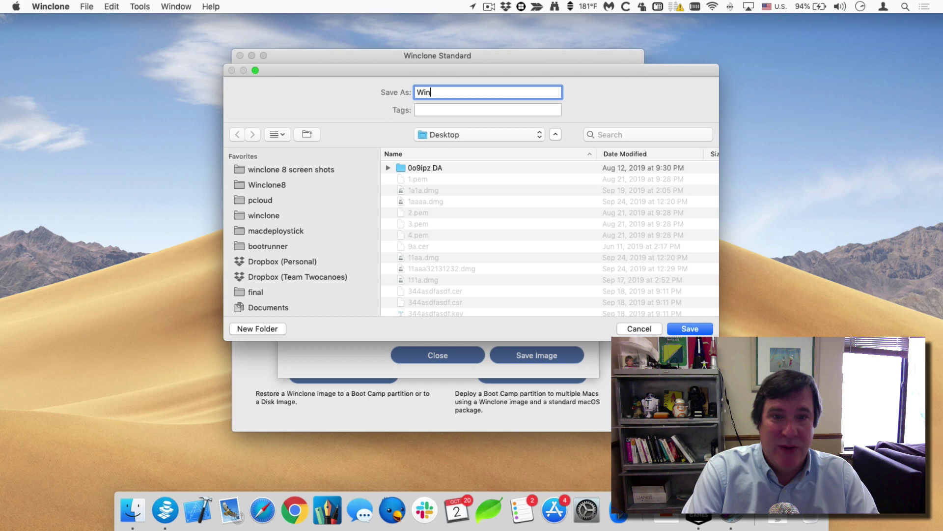
type("dows10Tran")
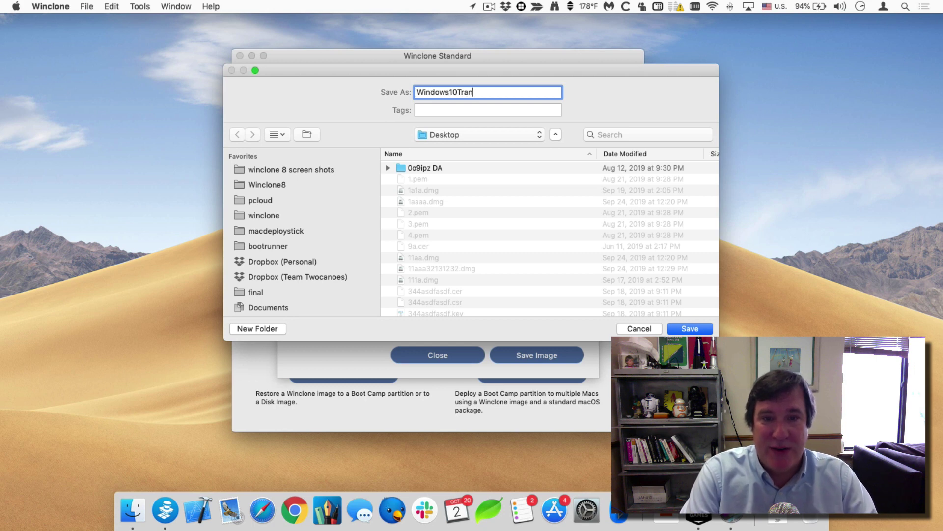
type("sfer")
key("Return")
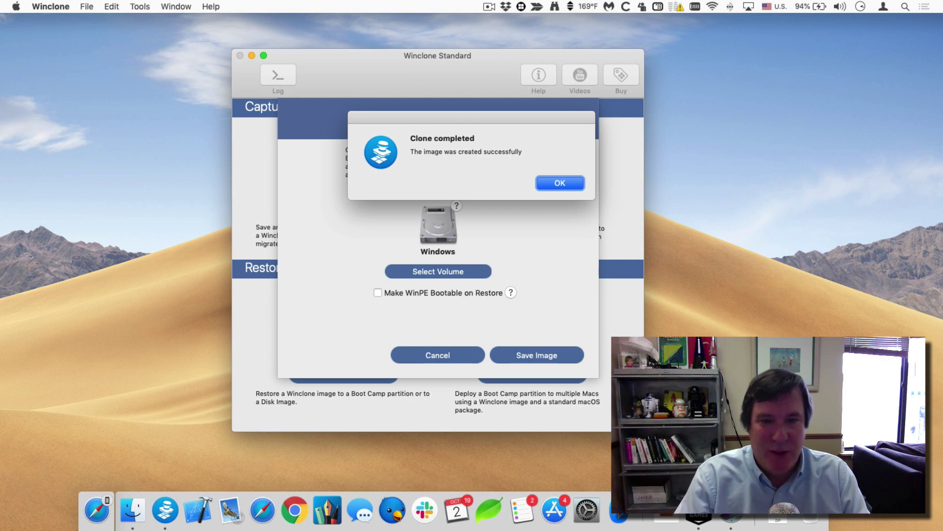
Step: Dismiss the Clone completed alert and launch Disk Utility through Spotlight
key("Return")
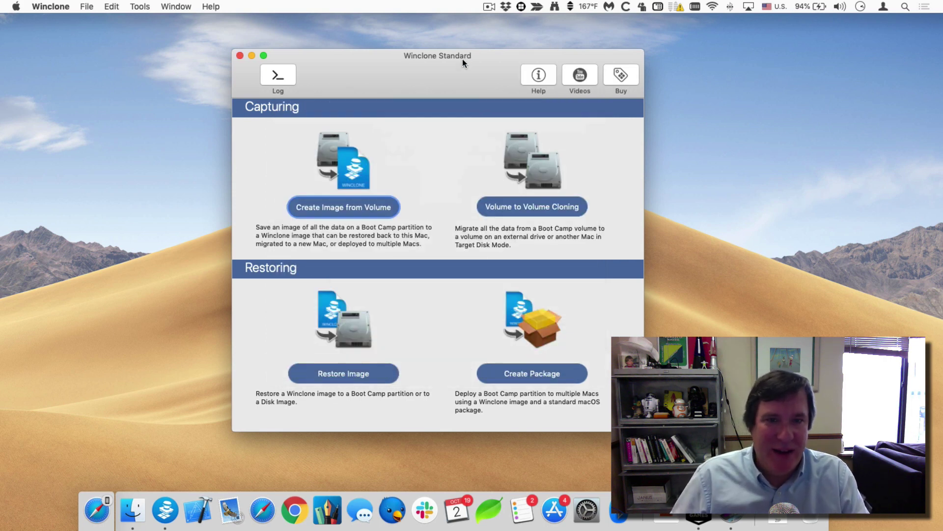
left_click_drag(461, 59, 490, 65)
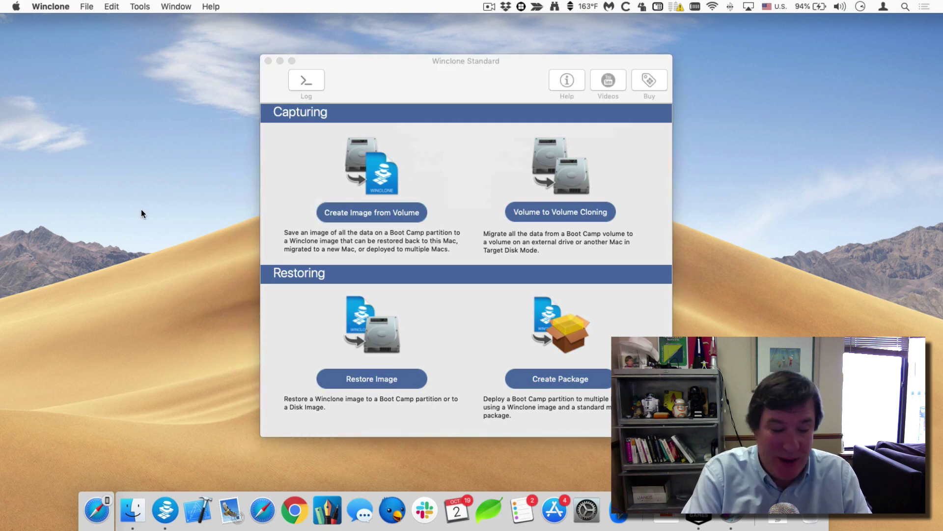
key("super+space")
type("disk ")
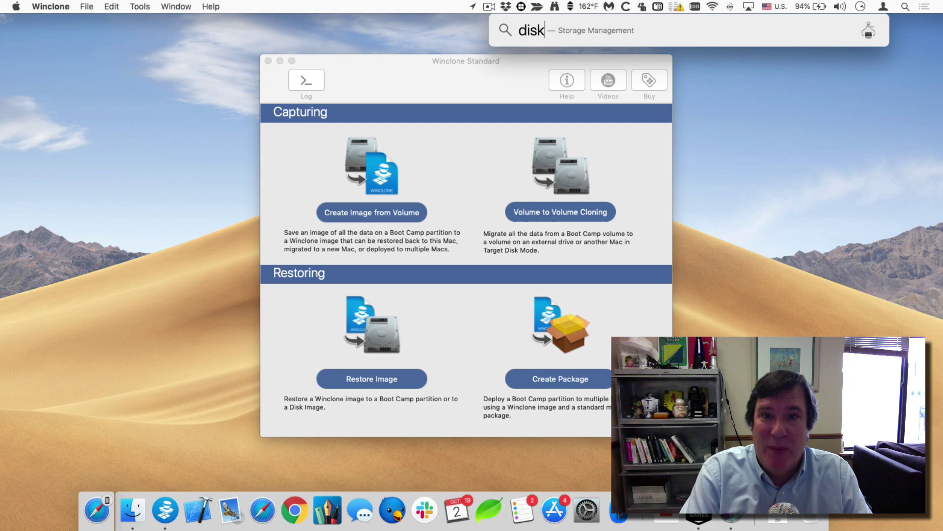
type("ut")
key("Return")
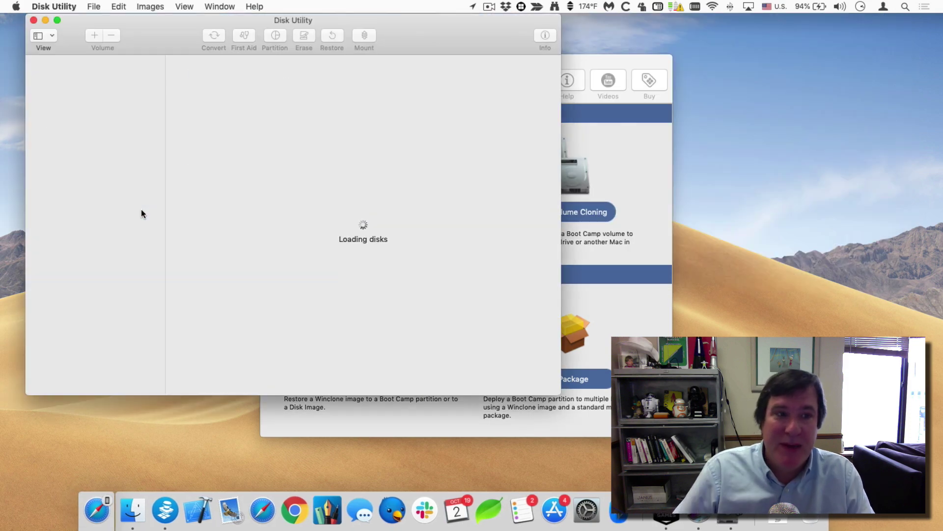
Step: Show only volumes in the sidebar and select the Windows volume
left_click_drag(163, 18, 355, 77)
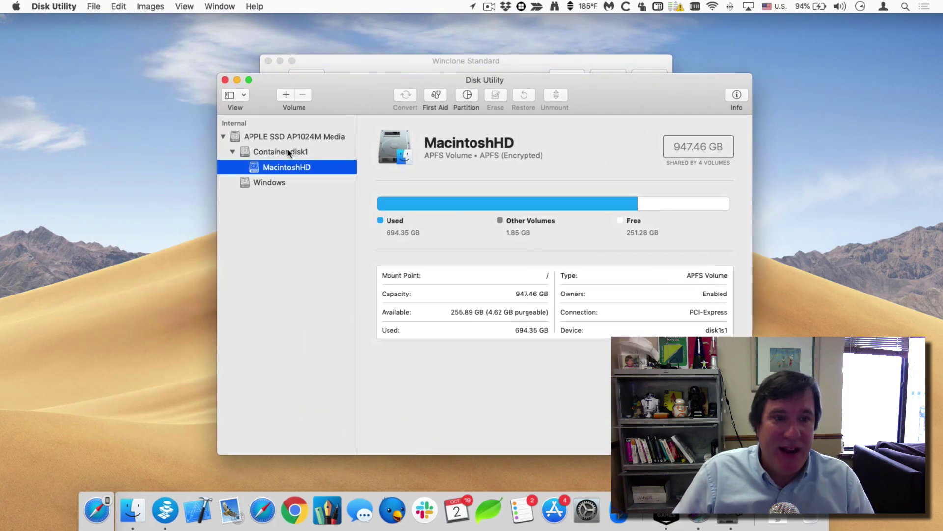
key("super+1")
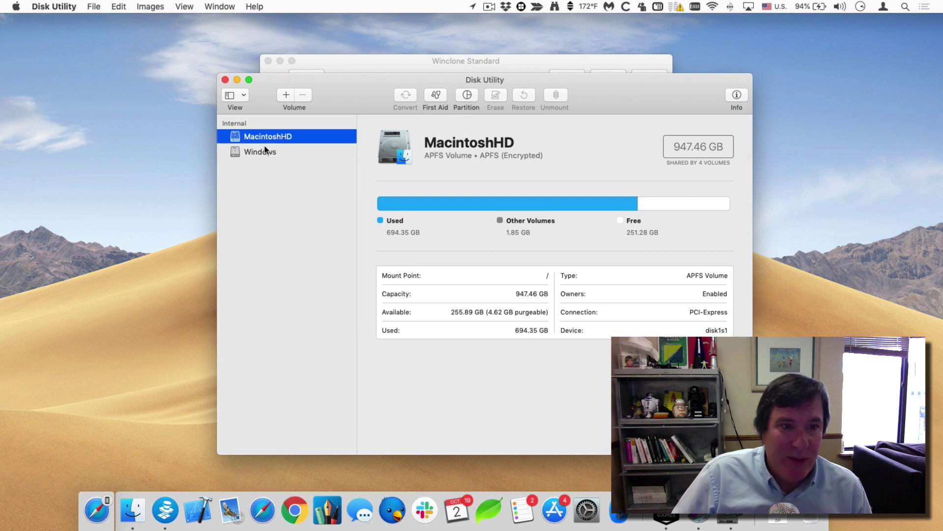
left_click(262, 151)
left_click(251, 137)
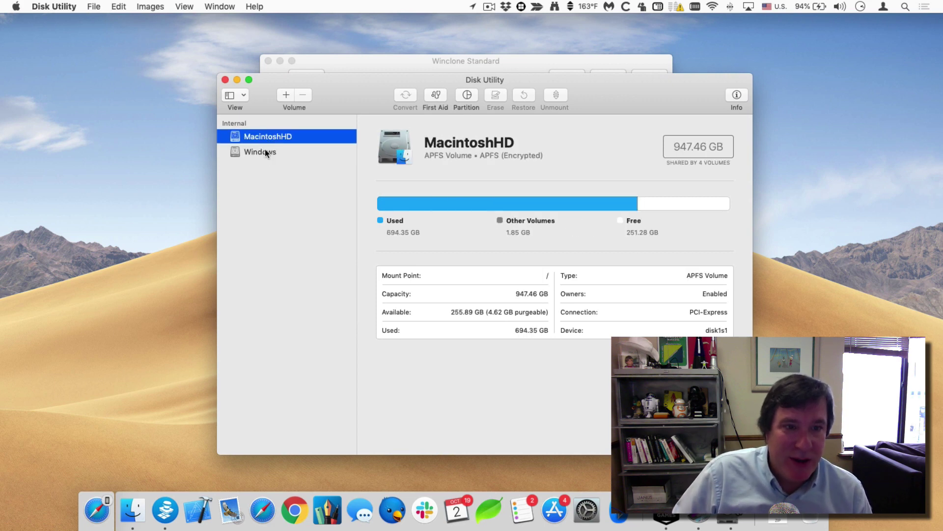
left_click(264, 150)
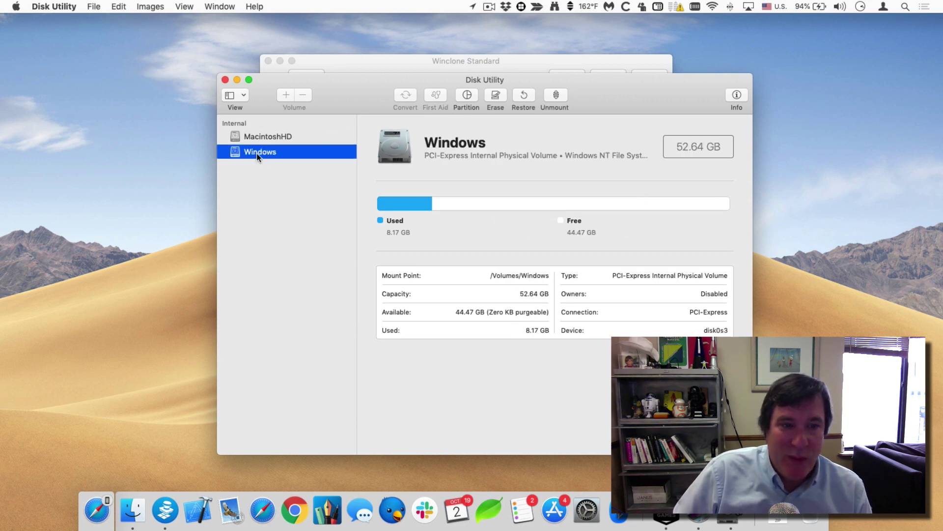
Step: Remove the Windows partition from the drive layout and apply the deletion
left_click(465, 98)
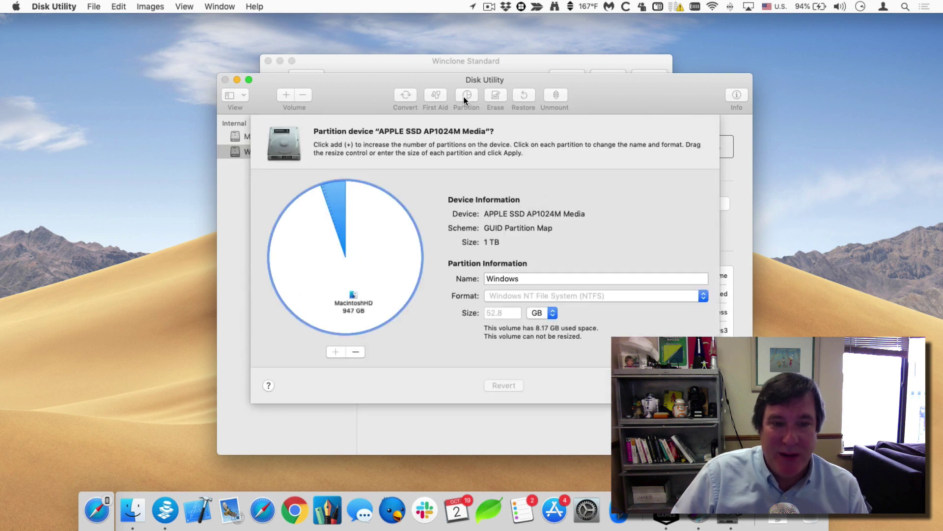
mouse_move(336, 194)
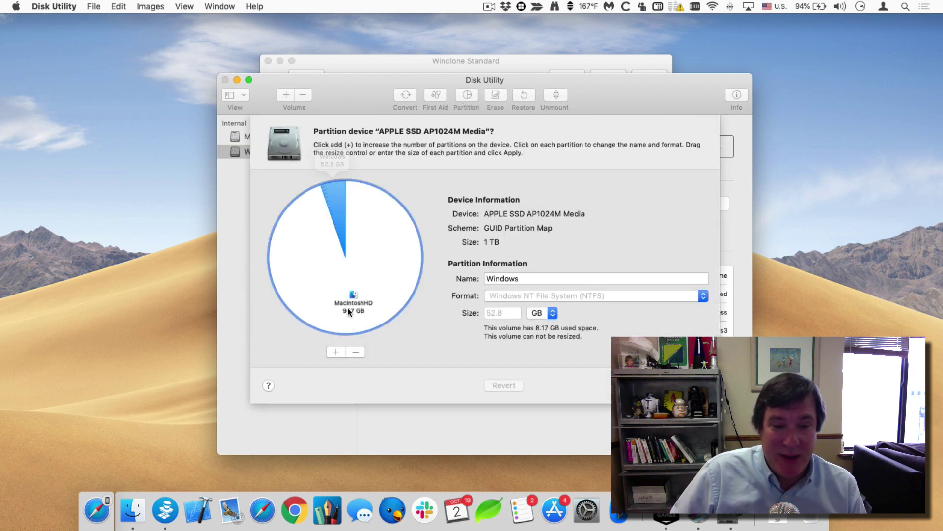
left_click(356, 351)
left_click(694, 385)
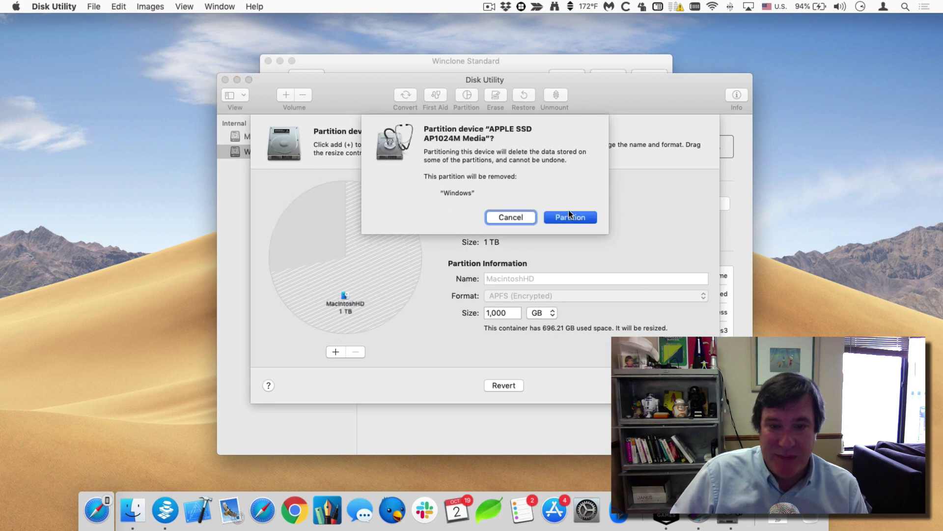
left_click(569, 214)
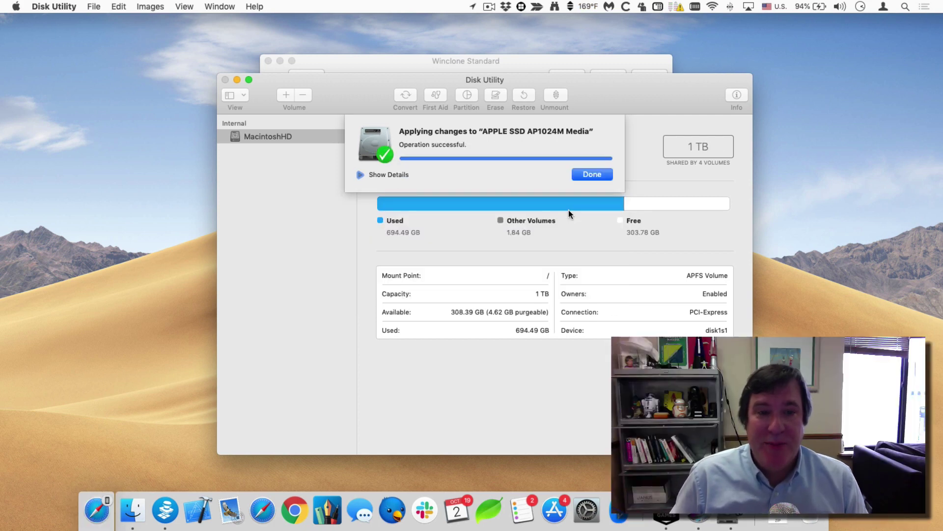
left_click(592, 175)
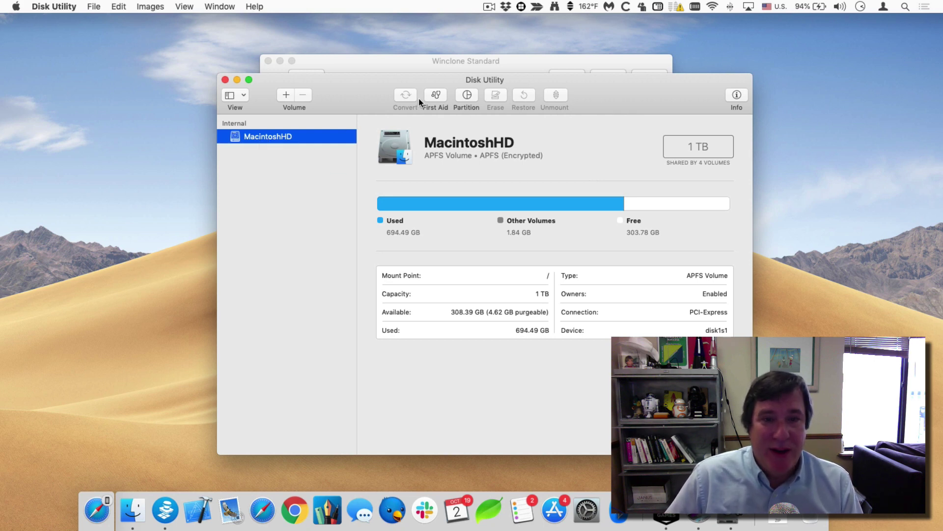
Step: Add a new partition to the drive and set its size to 95 GB
left_click(468, 100)
left_click(335, 352)
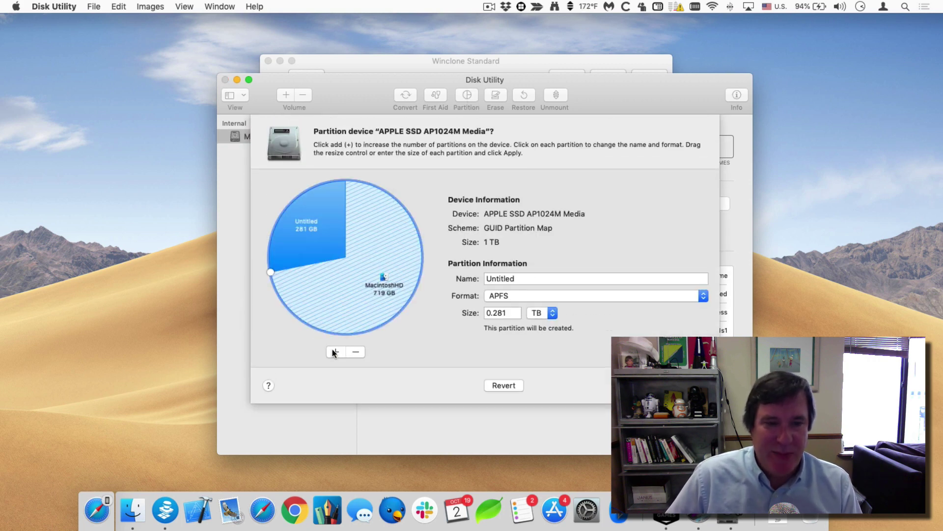
left_click_drag(271, 272, 312, 194)
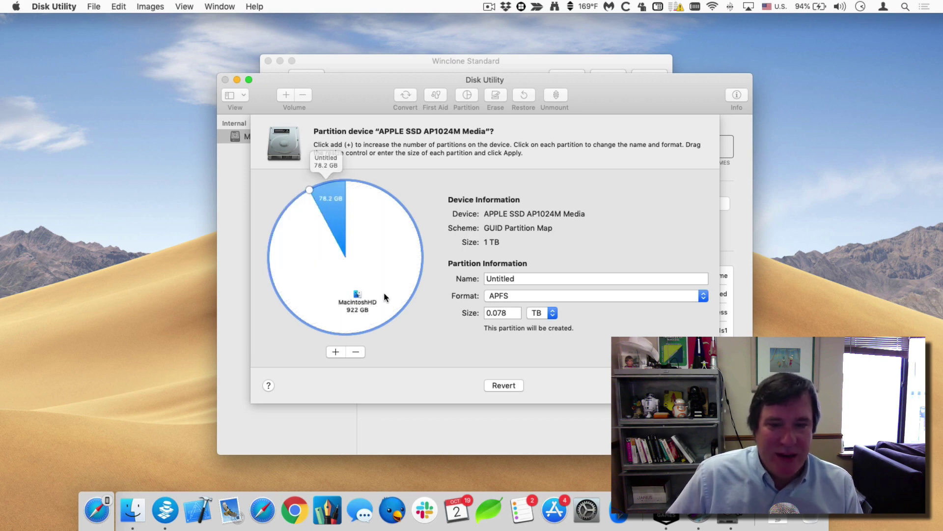
left_click(499, 315)
type("95")
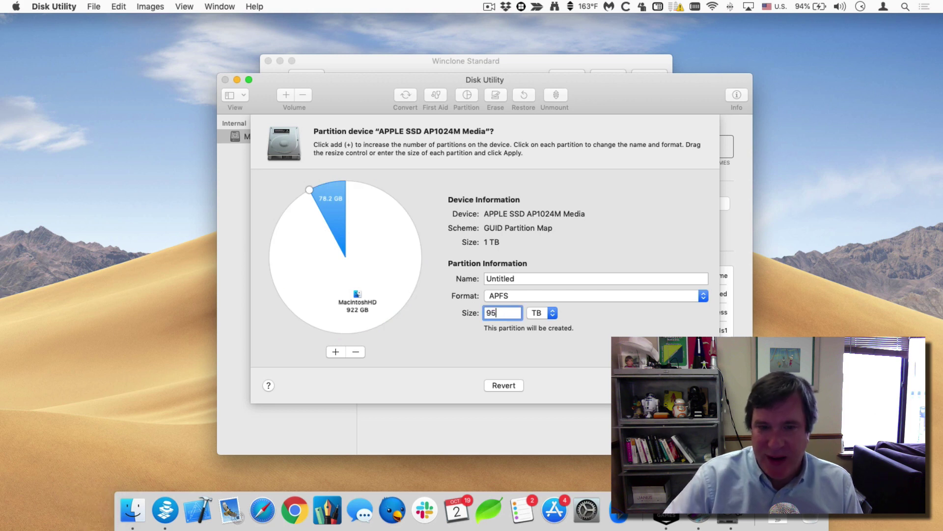
left_click(545, 313)
left_click(544, 302)
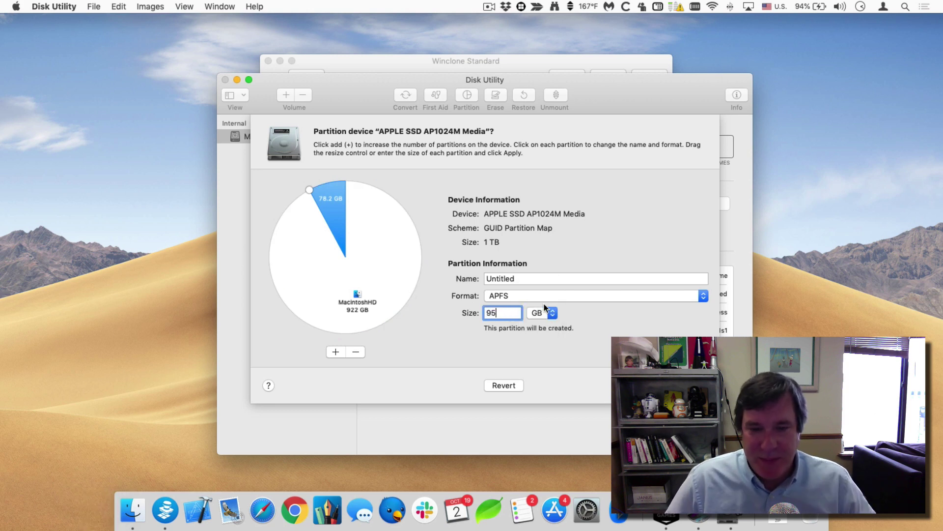
left_click(537, 294)
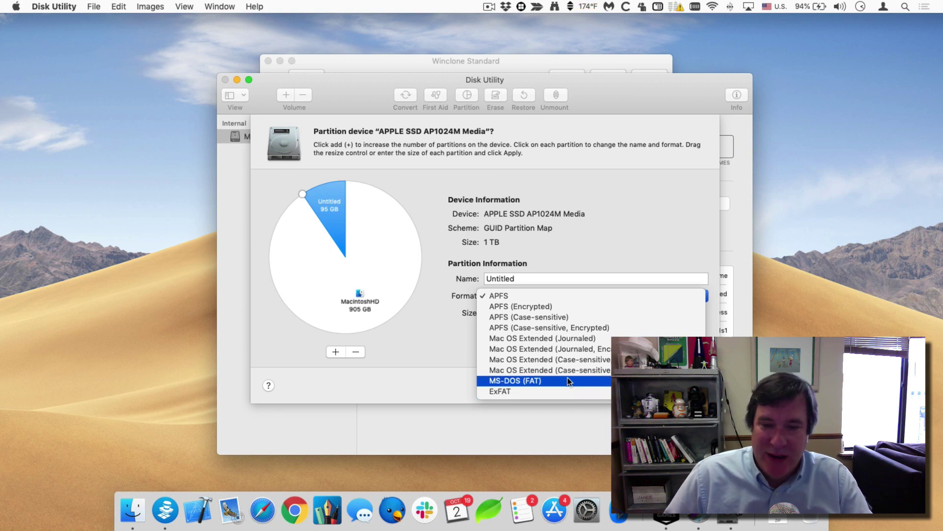
Step: Format the new partition as ExFAT, name it NewWindows, and apply the layout
left_click(561, 391)
left_click(524, 278)
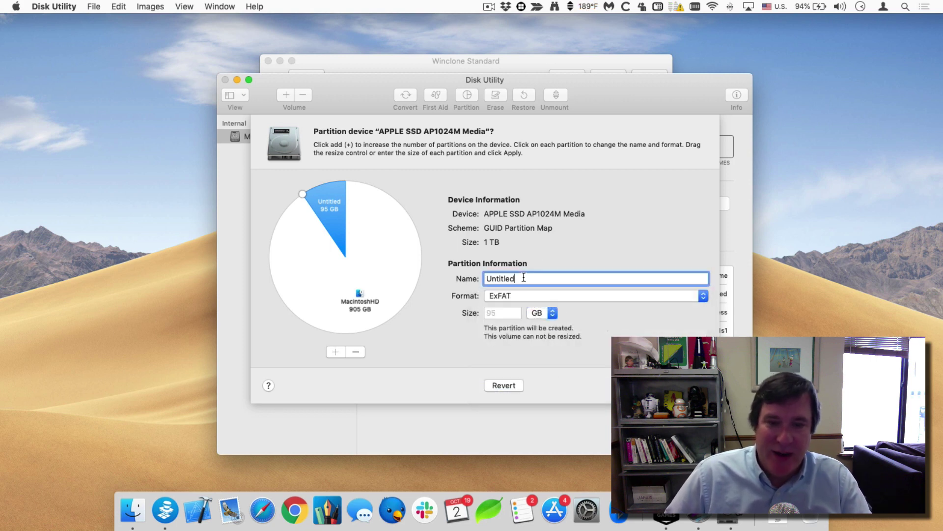
key("super+a")
type("Ne")
key("BackSpace")
key("BackSpace")
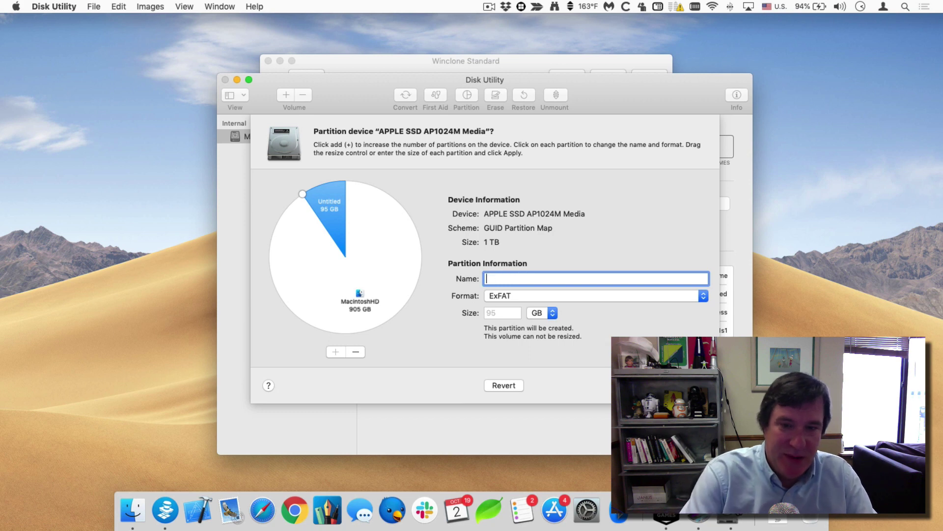
type("NewWindows")
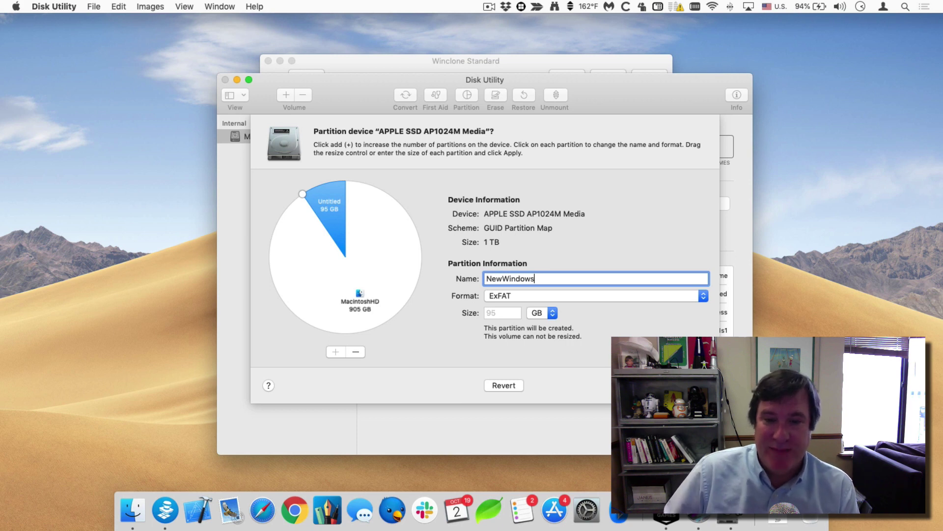
key("Return")
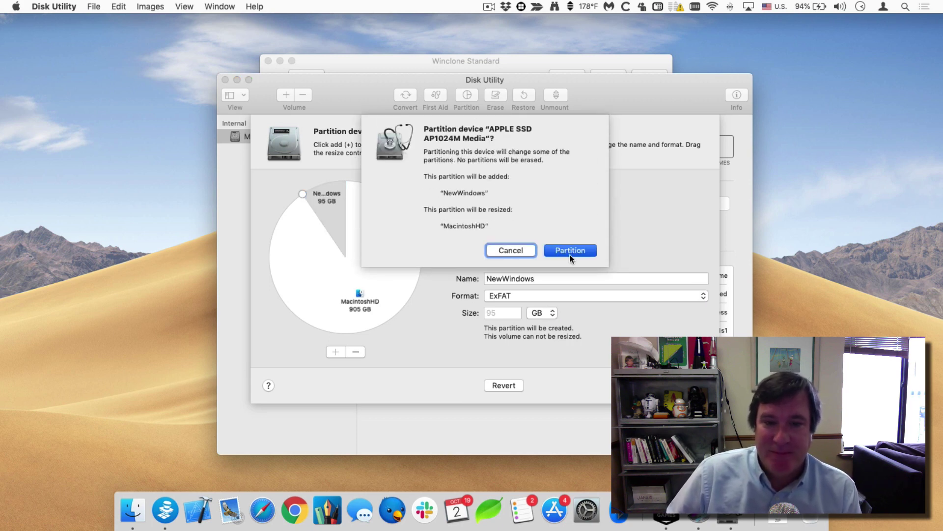
Step: Confirm the partitioning and accept the boot drive repartitioning warning
left_click(570, 251)
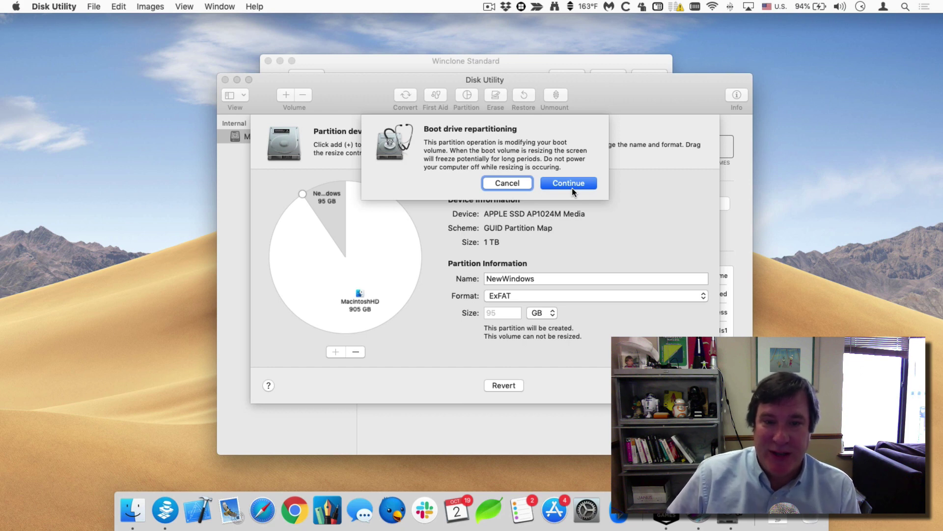
left_click(572, 186)
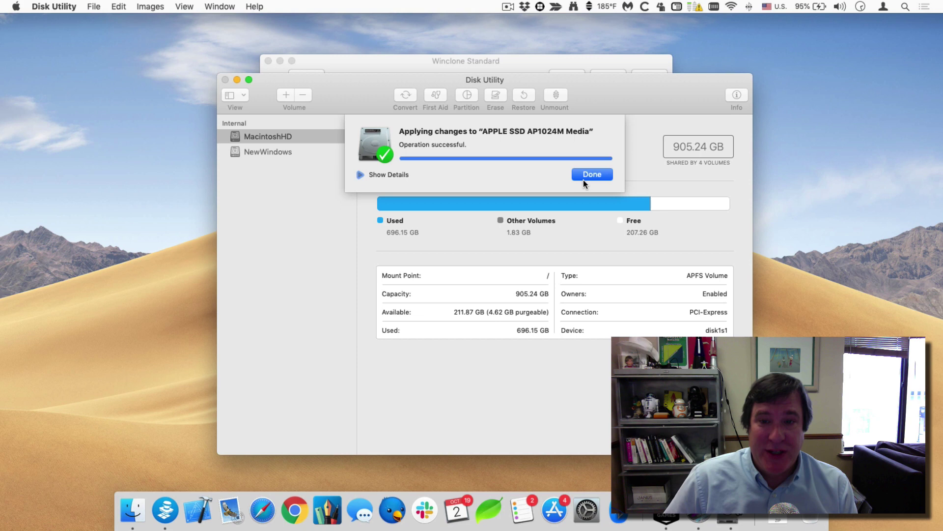
Step: Check NewWindows shows as a 94.86 GB ExFAT volume, then close Disk Utility
left_click(588, 178)
left_click(295, 153)
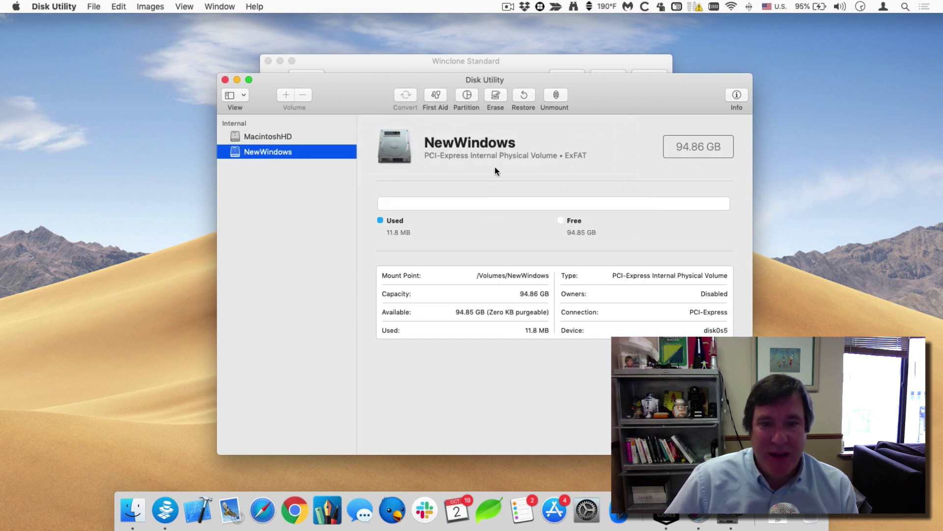
triple_click(582, 156)
left_click(447, 148)
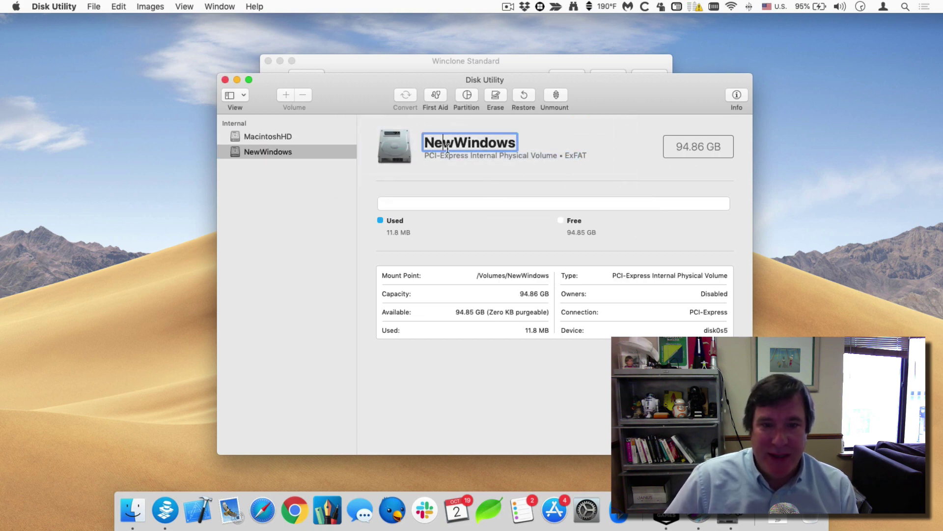
left_click(474, 186)
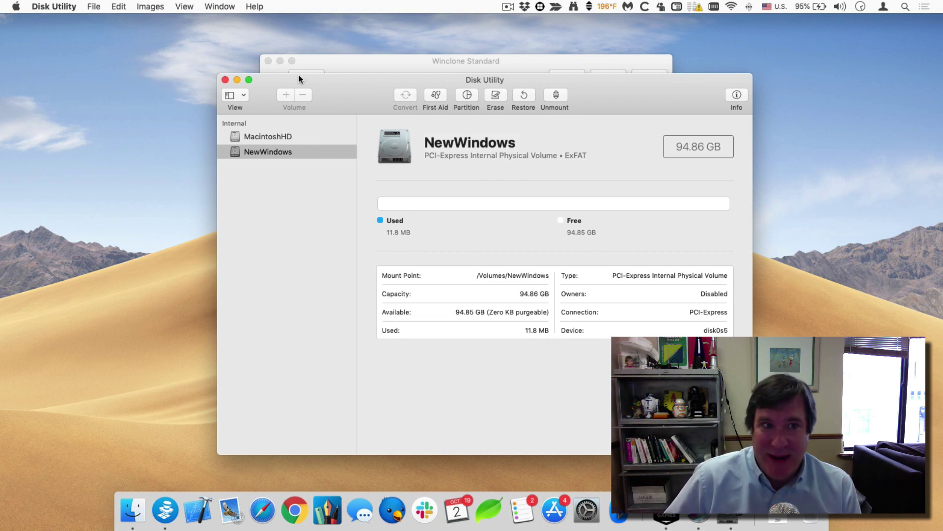
left_click(225, 80)
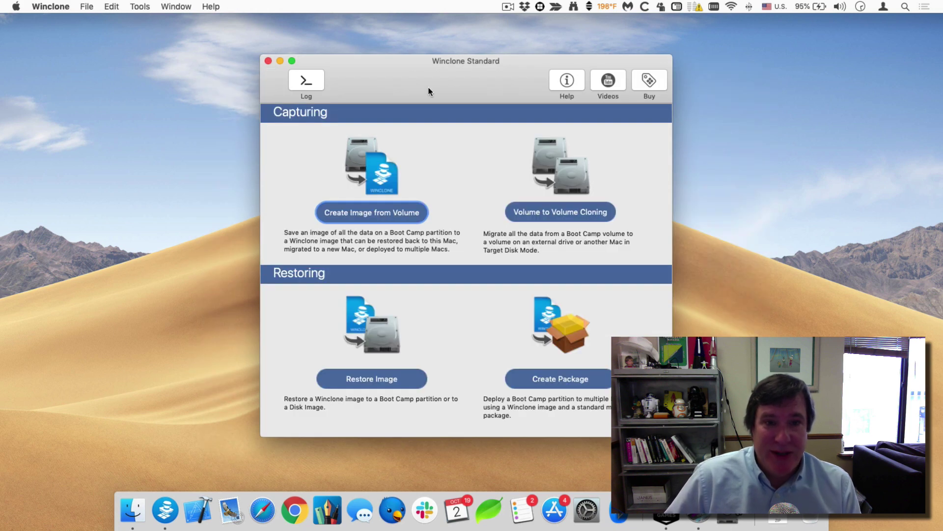
Step: Set Windows10Transfer.winclone as the restore source and NewWindows as the destination
left_click(381, 381)
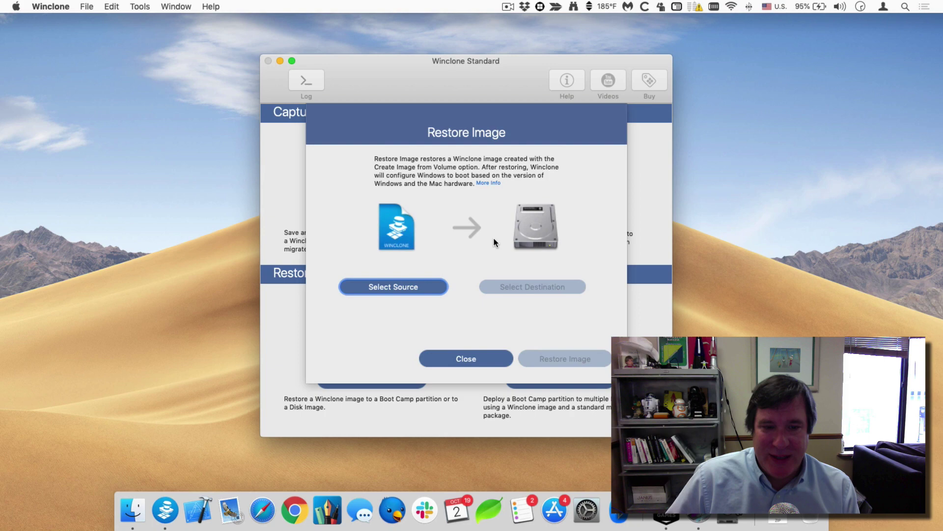
left_click(417, 291)
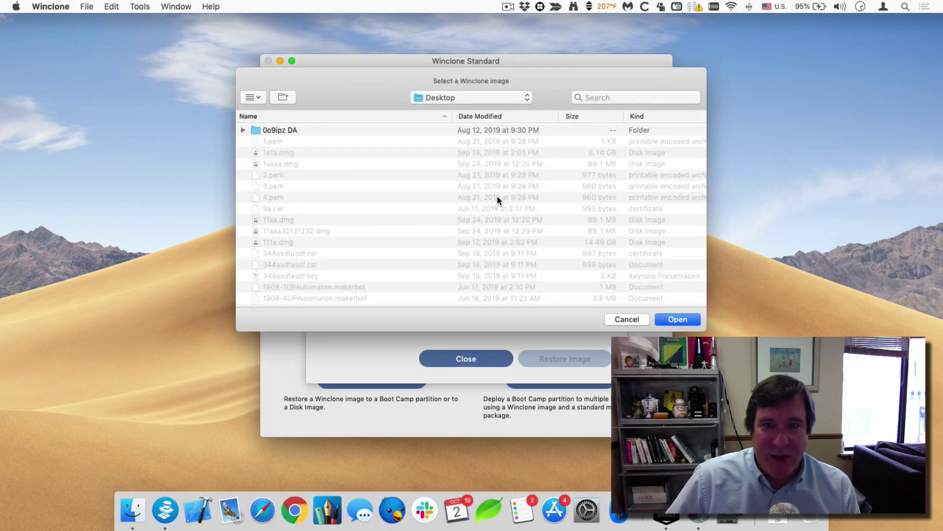
left_click(497, 116)
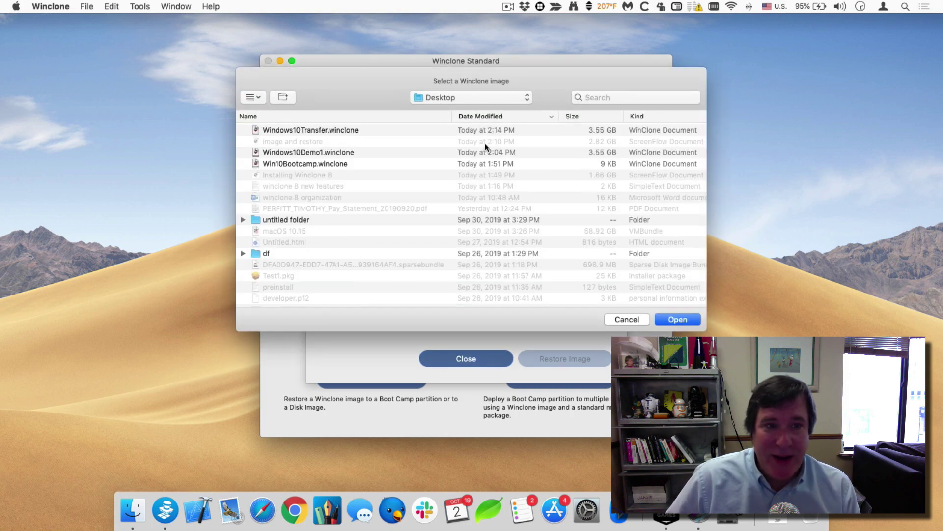
double_click(304, 130)
left_click(545, 286)
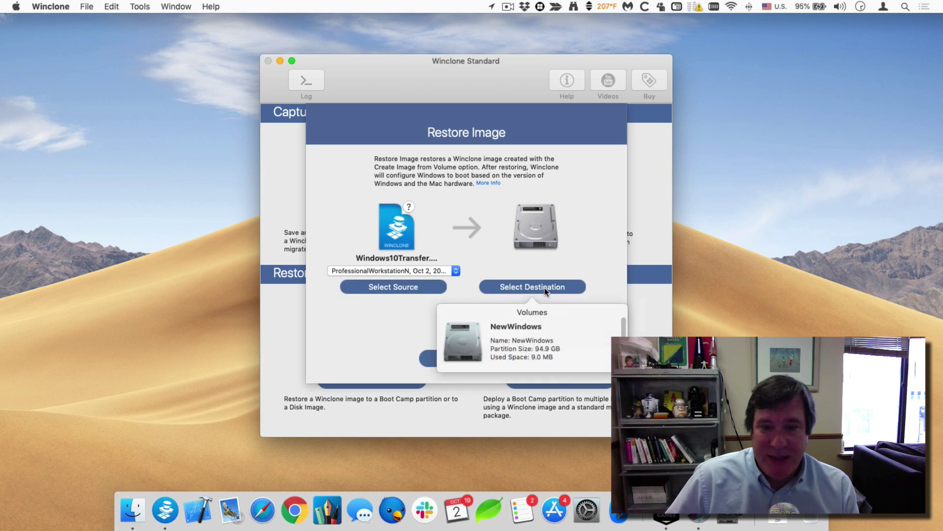
left_click(483, 337)
Step: Restore the image onto NewWindows and acknowledge the Restore Complete notice
left_click(570, 361)
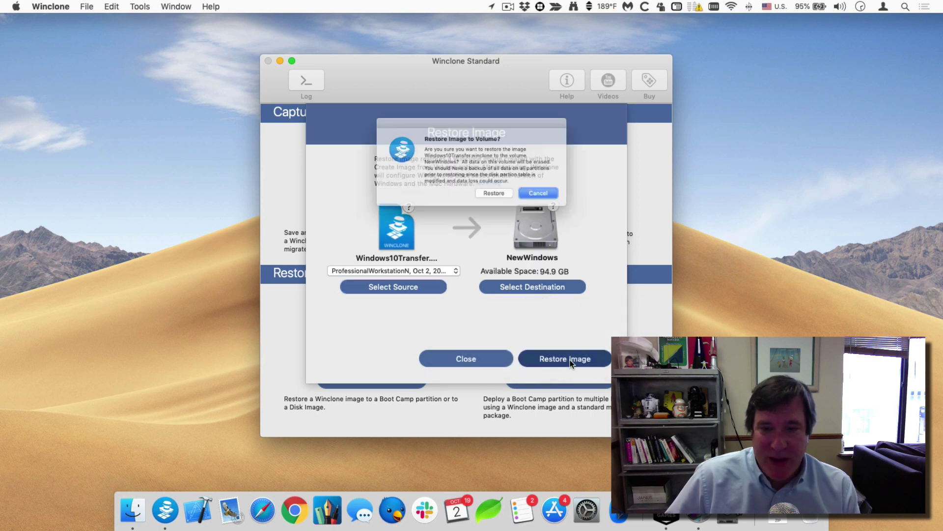
left_click(506, 203)
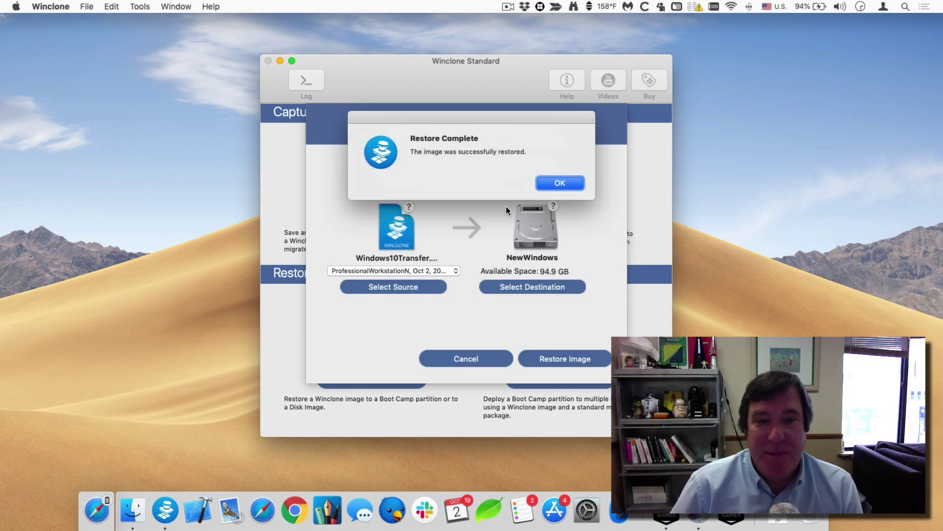
key("Return")
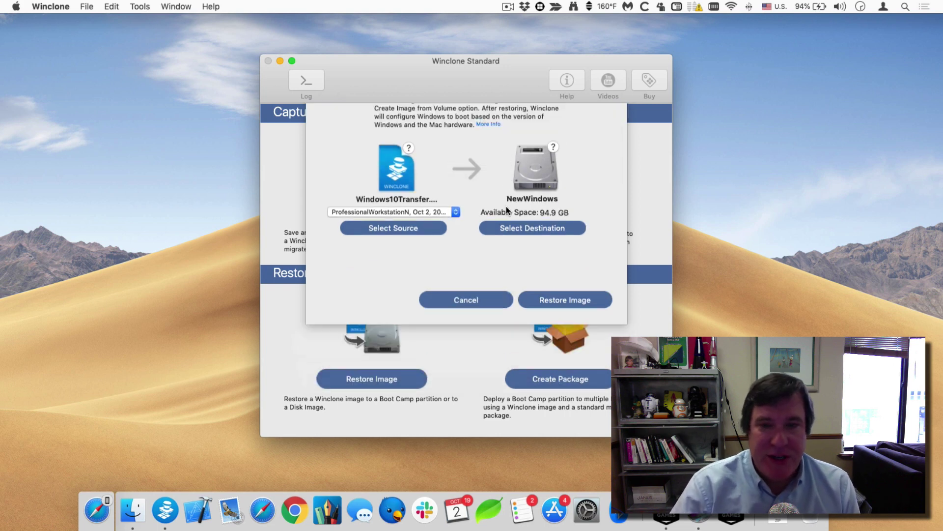
Step: Quit Winclone and expand the restored Windows volume in Finder's Computer view
key("super+q")
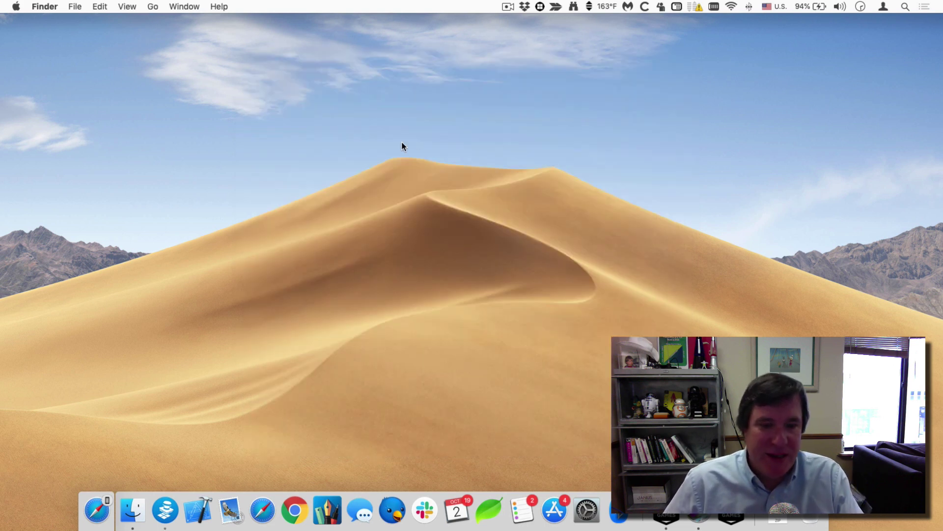
left_click(158, 6)
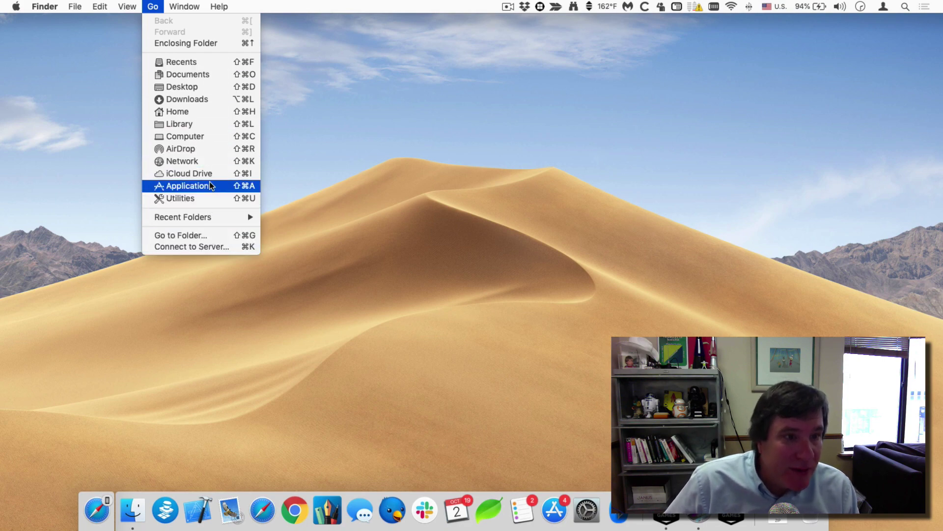
left_click(287, 161)
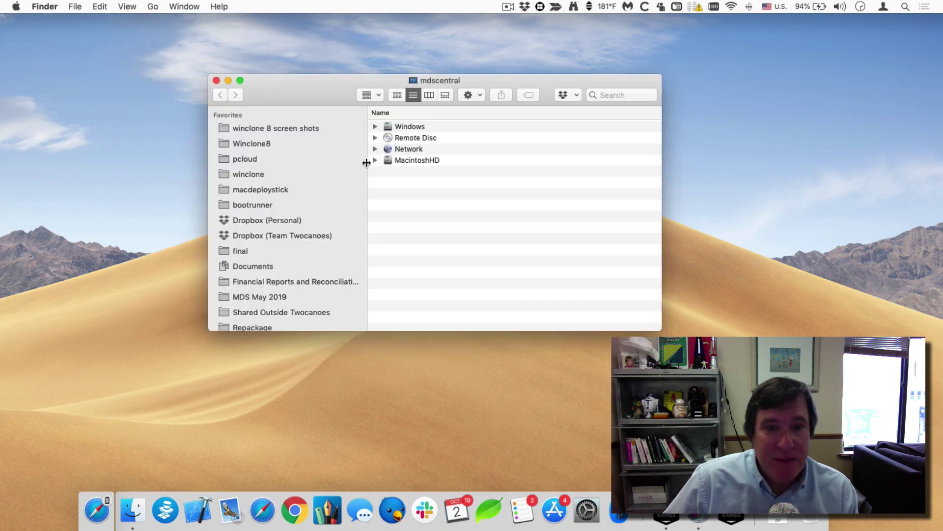
left_click(405, 129)
left_click(375, 127)
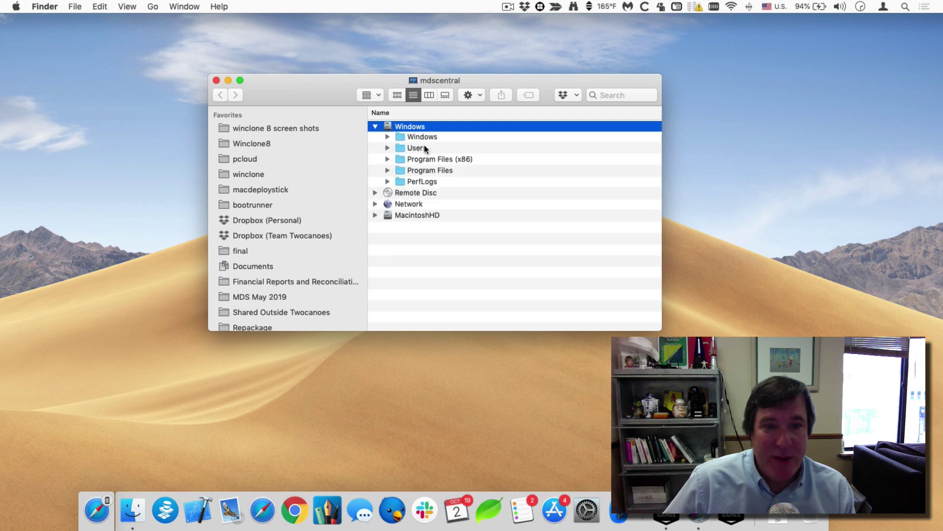
Step: Briefly expand and collapse the volume's Windows and Users folders to check their contents
left_click(388, 137)
left_click(387, 138)
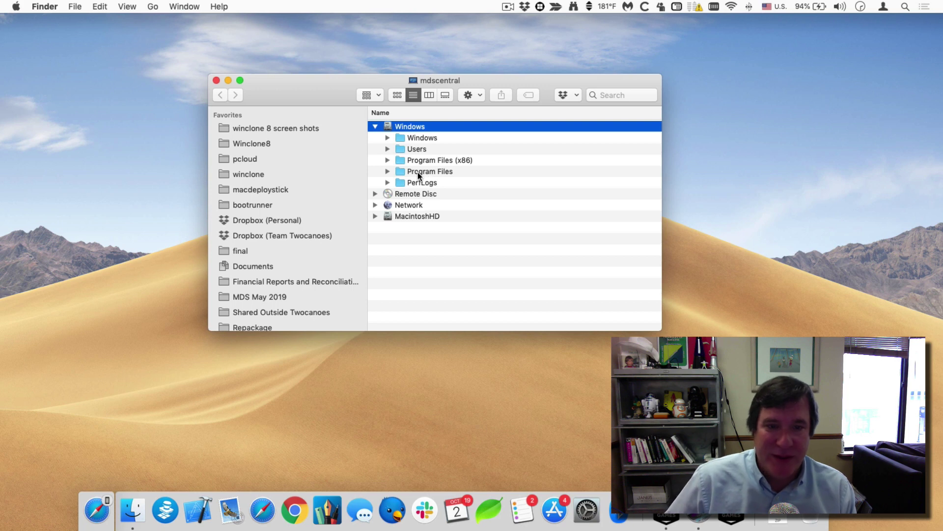
left_click(388, 149)
left_click(388, 149)
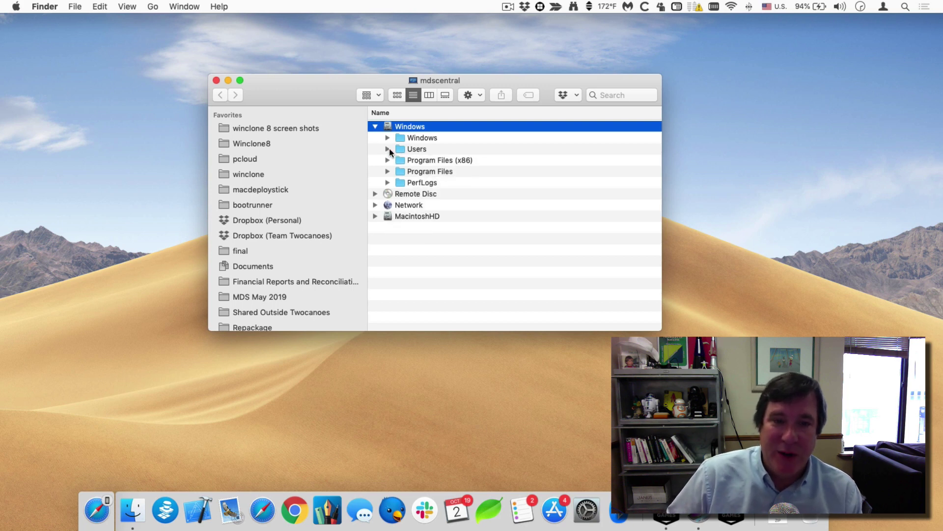